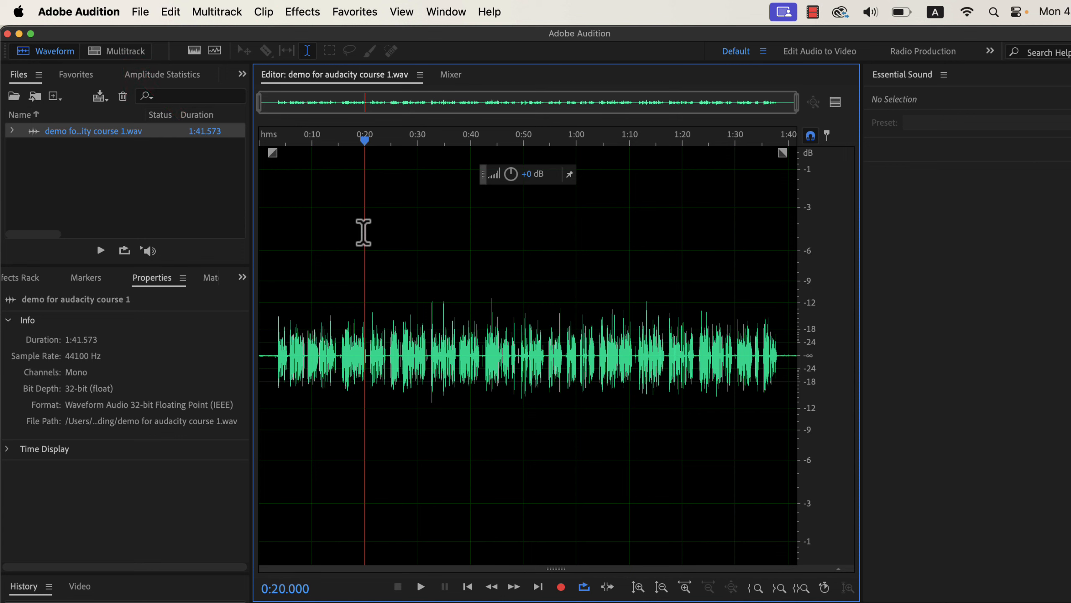
Start exporting the open audio as a file and set its file name to "Demo Test".
{"action": "left_click", "coordinate": [141, 13]}
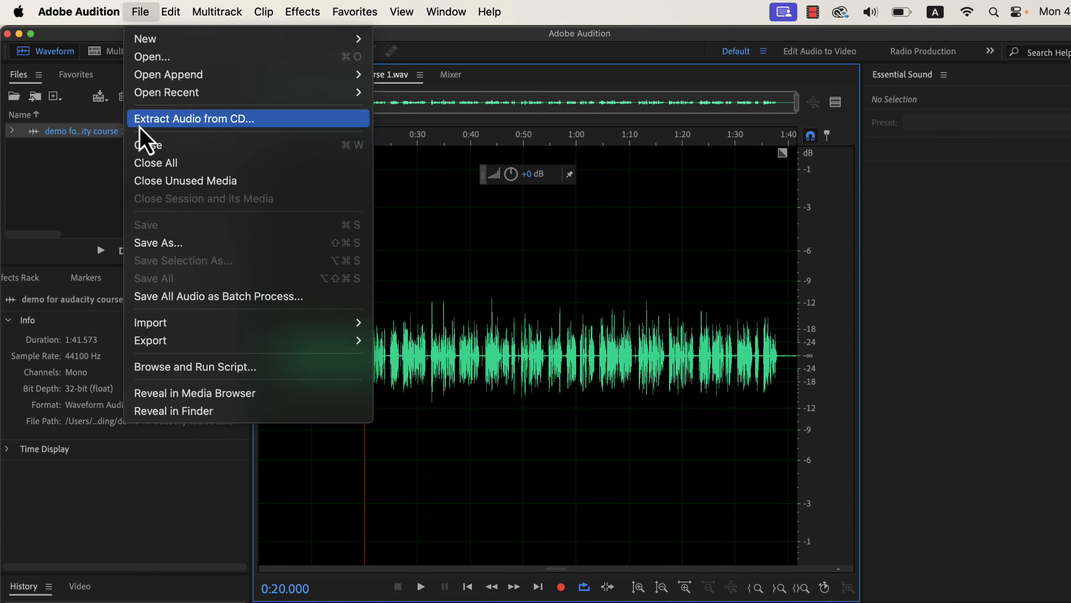
{"action": "mouse_move", "coordinate": [168, 343]}
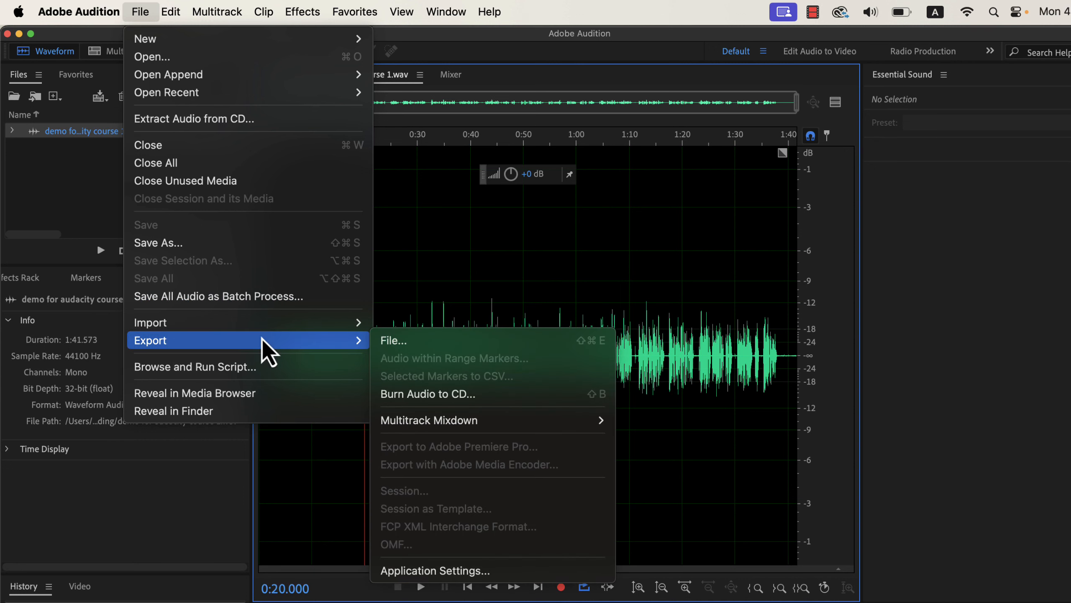
{"action": "left_click", "coordinate": [396, 344]}
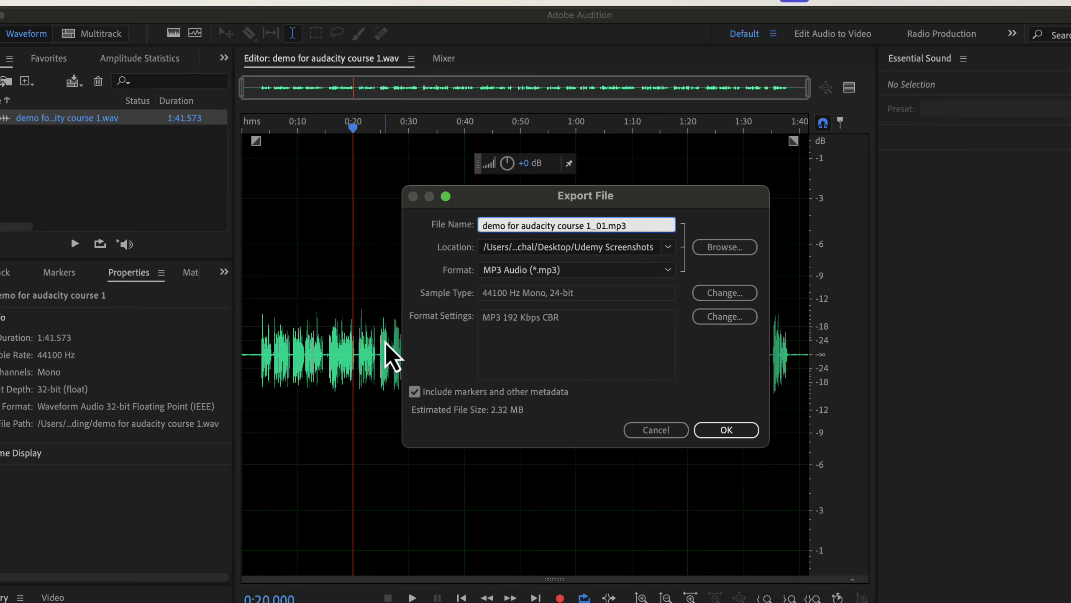
{"action": "triple_click", "coordinate": [568, 227]}
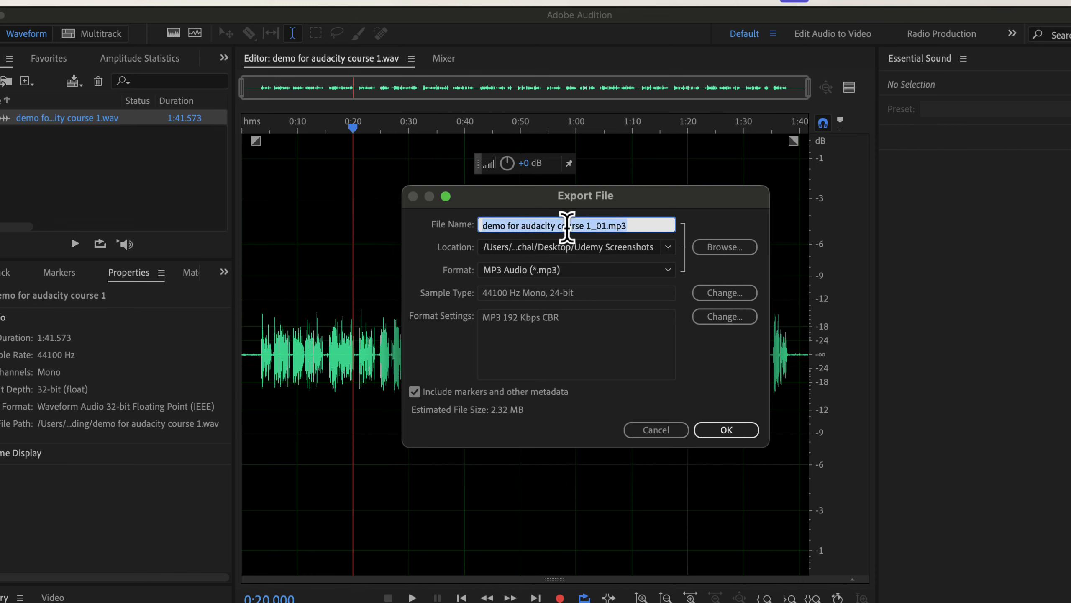
{"action": "type", "text": "Demo Test"}
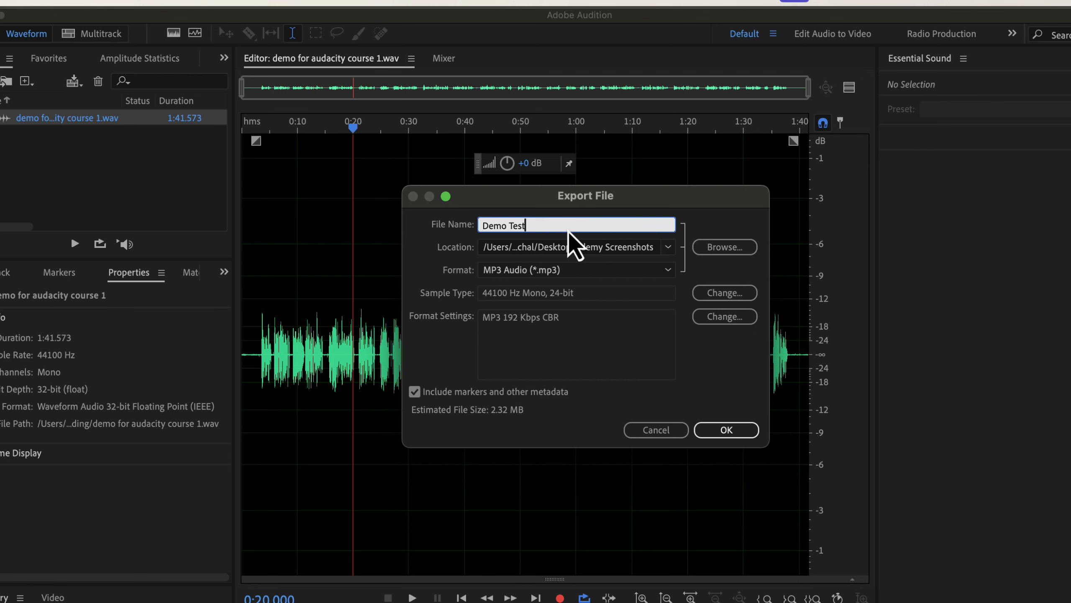
Choose the Udemy Screenshots folder on the Desktop as the location for the exported file.
{"action": "left_click", "coordinate": [629, 247]}
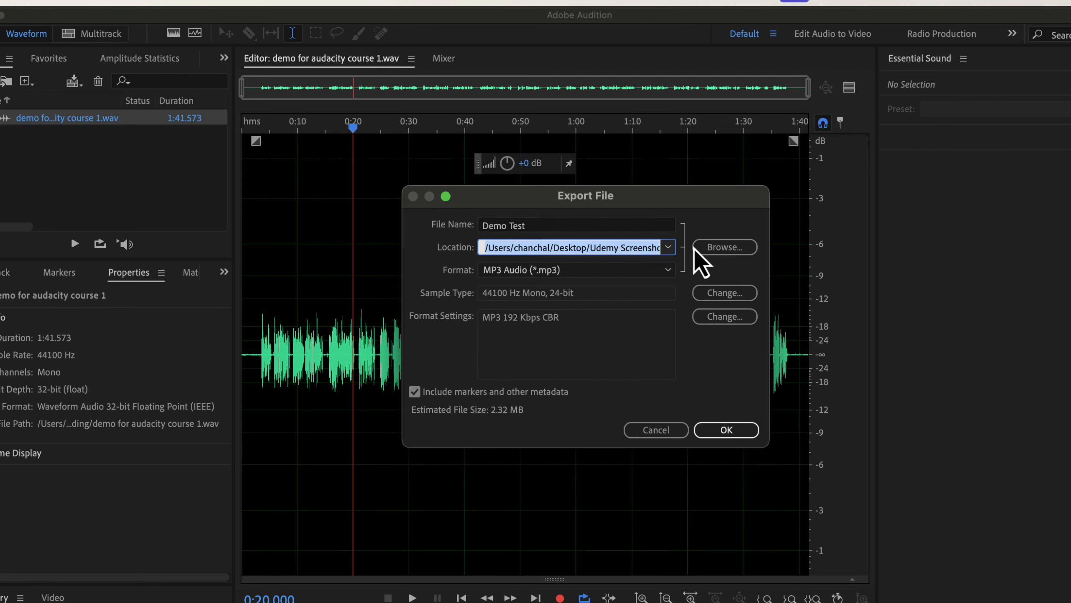
{"action": "left_click", "coordinate": [725, 249]}
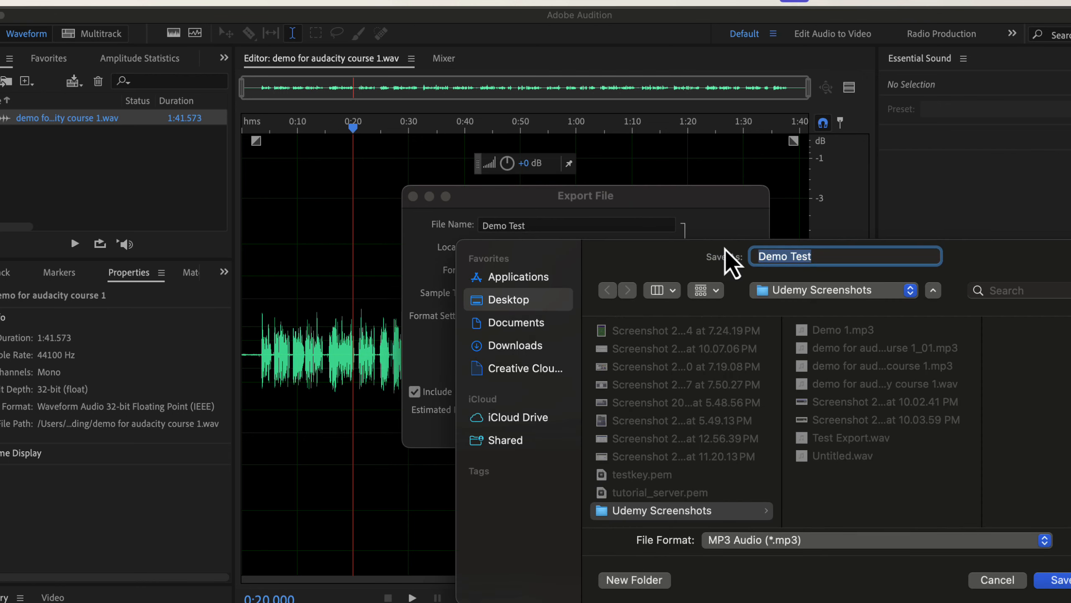
{"action": "left_click", "coordinate": [671, 511]}
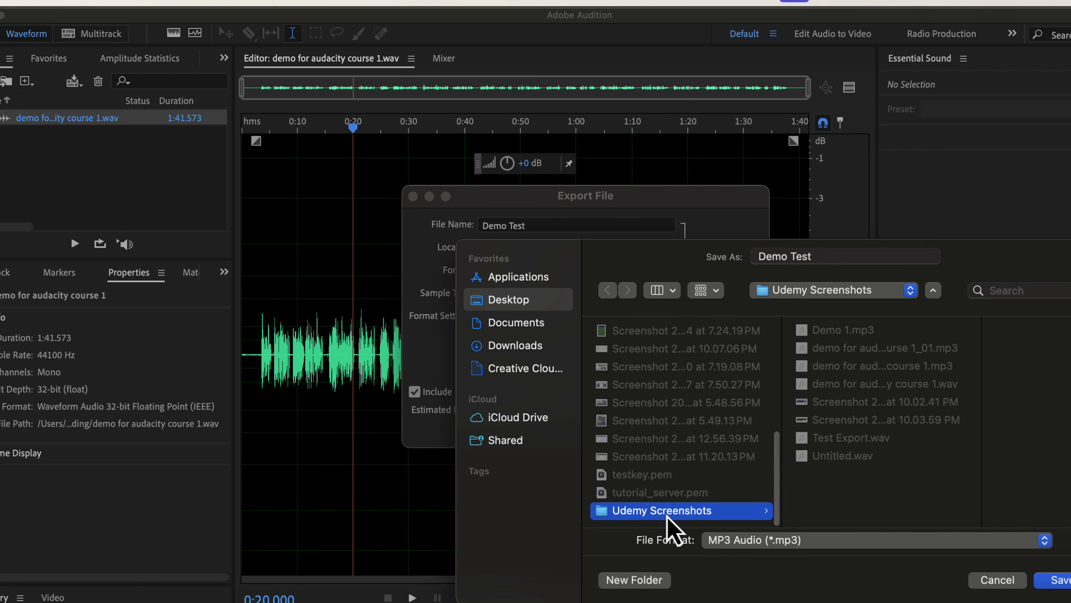
{"action": "left_click", "coordinate": [1055, 580]}
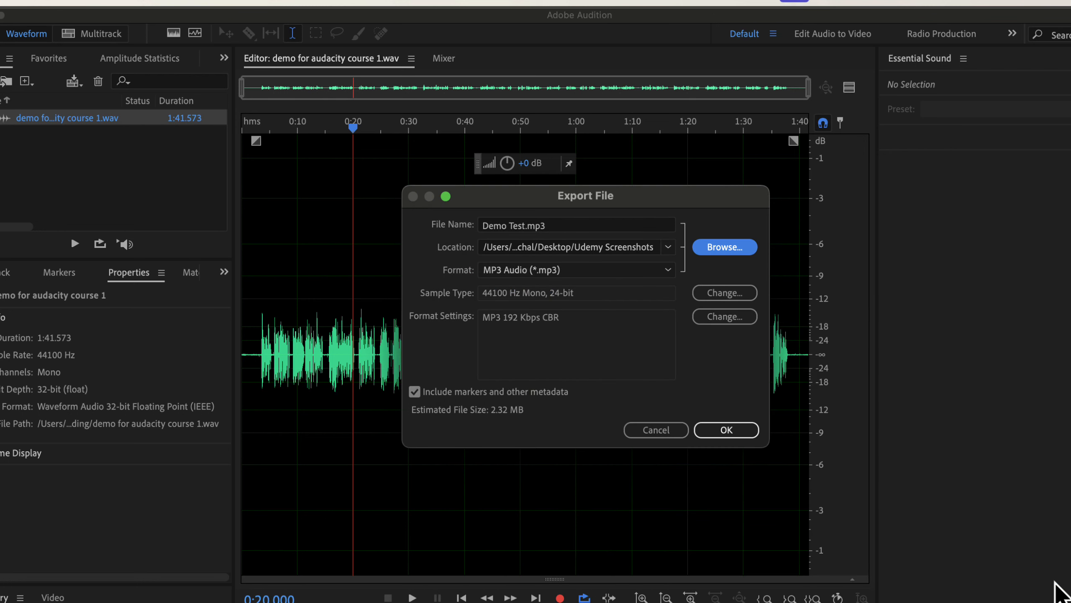
Switch the export format to Wave PCM and back to MP3 Audio to compare their format settings.
{"action": "left_click", "coordinate": [632, 270]}
{"action": "left_click", "coordinate": [531, 438]}
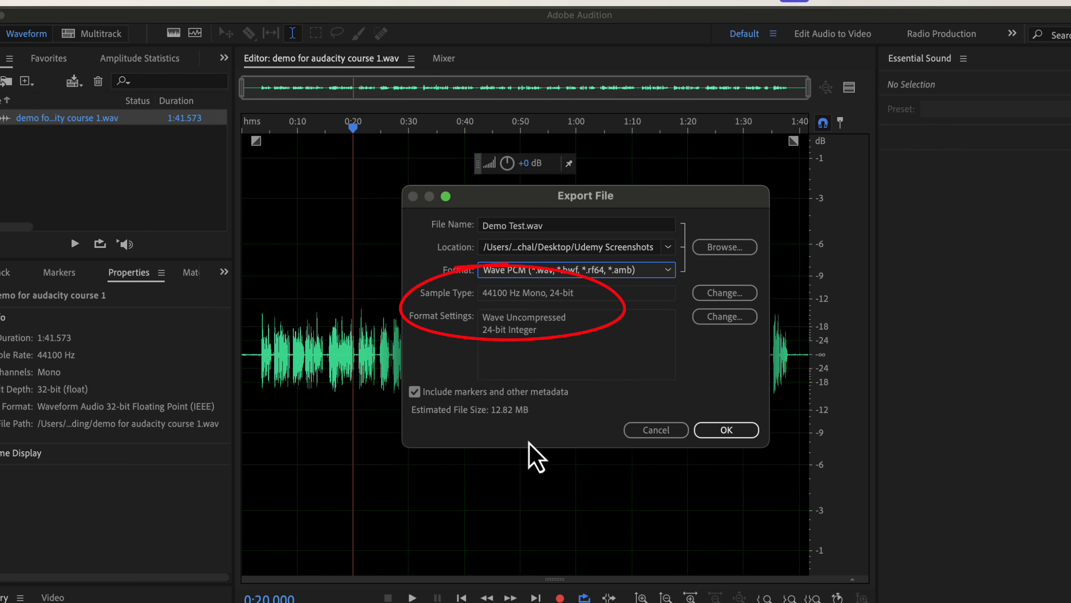
{"action": "left_click", "coordinate": [539, 272]}
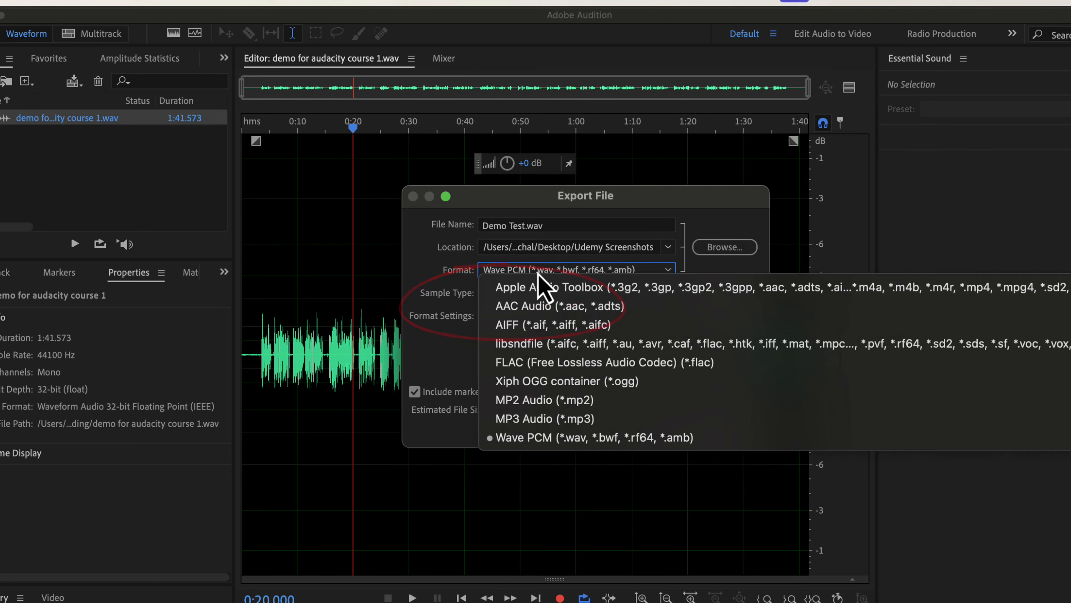
{"action": "left_click", "coordinate": [527, 419]}
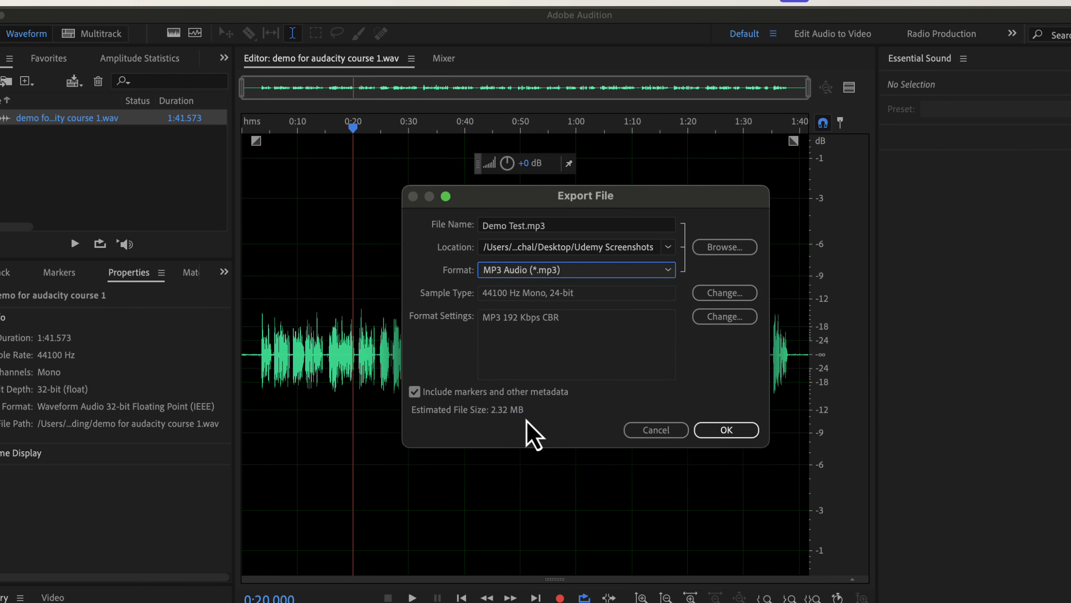
Inspect the MP3 bitrate type and rate choices and the sample type conversion options, cancelling both dialogs.
{"action": "left_click", "coordinate": [714, 322]}
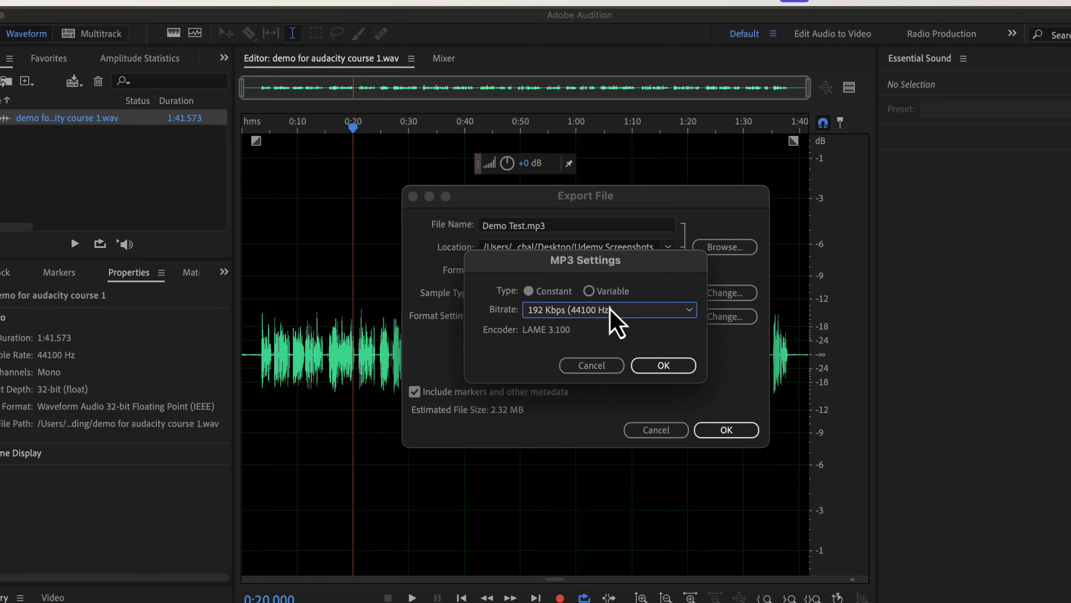
{"action": "left_click", "coordinate": [590, 291]}
{"action": "left_click", "coordinate": [553, 292]}
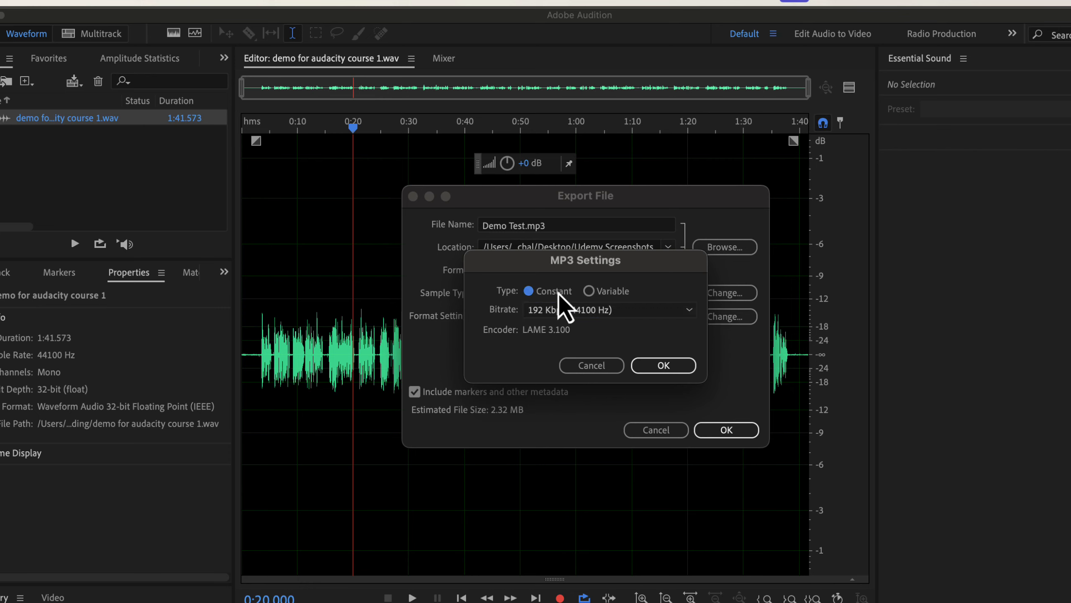
{"action": "left_click", "coordinate": [570, 311]}
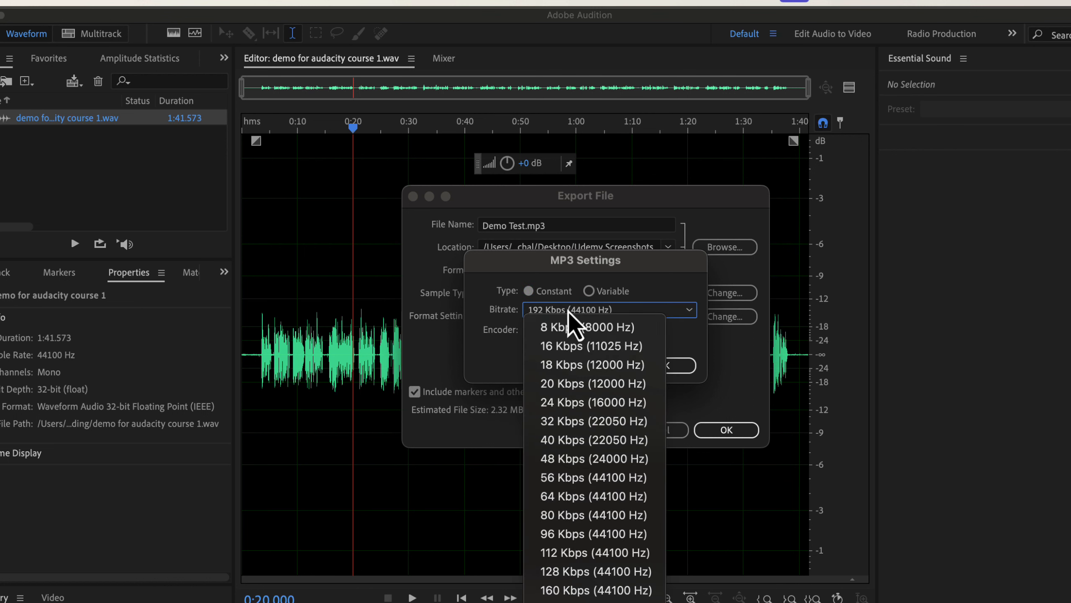
{"action": "left_click", "coordinate": [491, 306]}
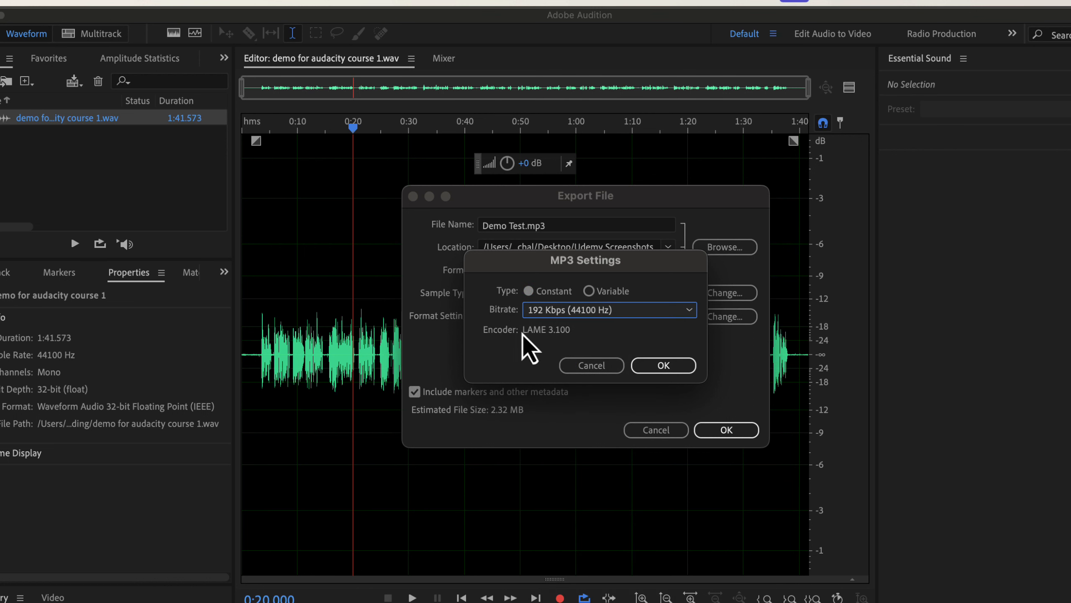
{"action": "left_click", "coordinate": [588, 370]}
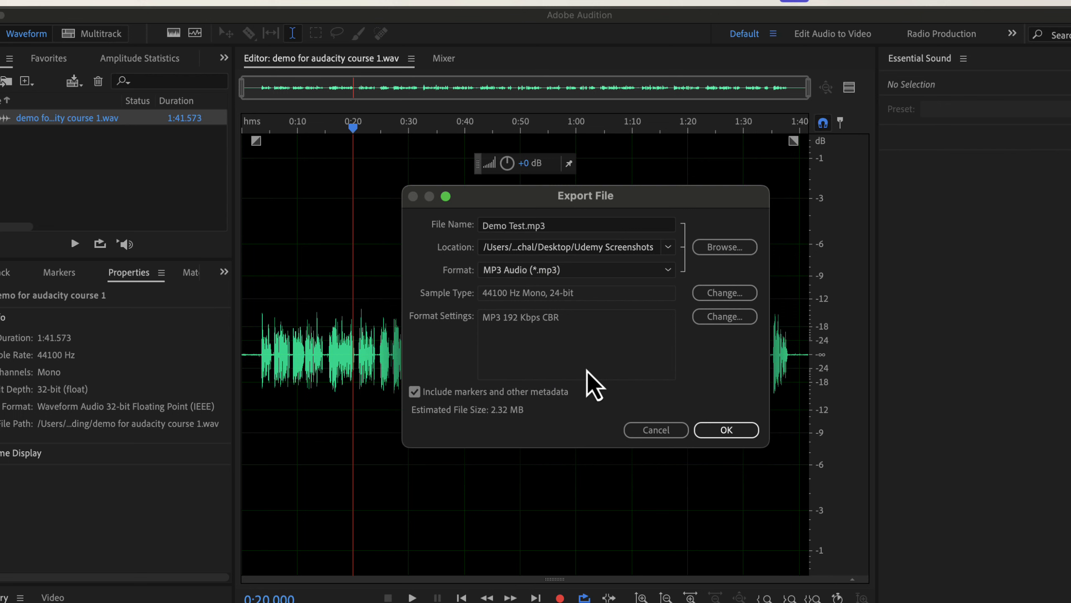
{"action": "left_click", "coordinate": [725, 295]}
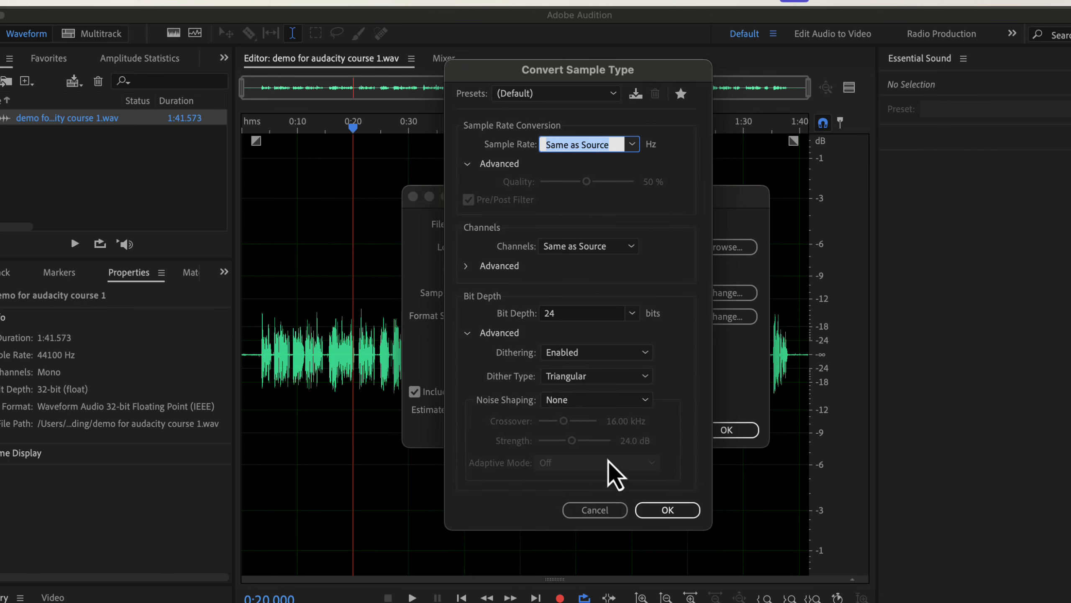
{"action": "left_click", "coordinate": [592, 509]}
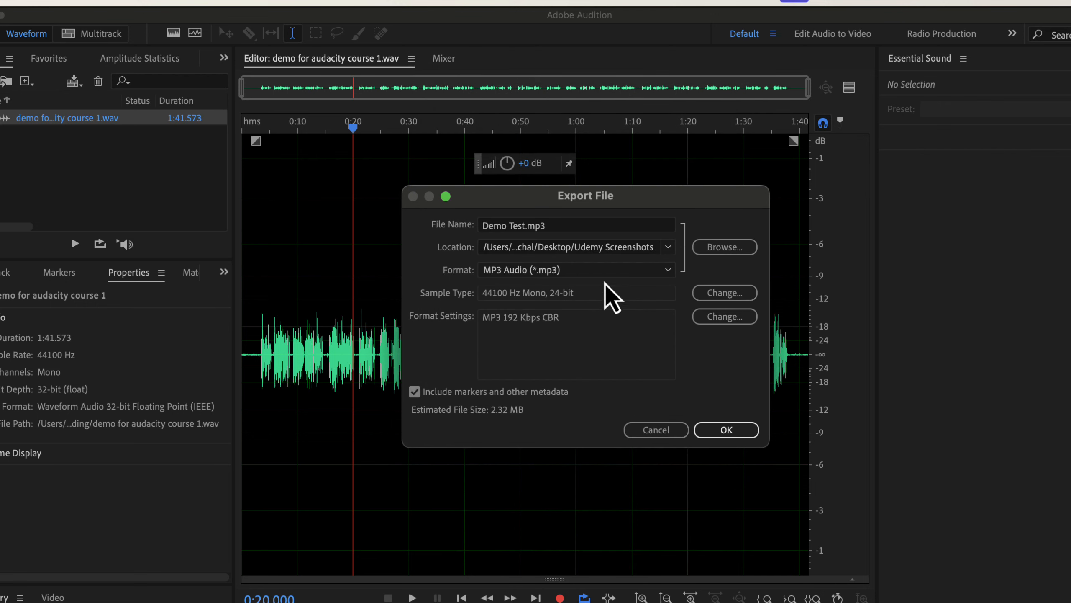
Export the audio in Wave PCM format under the name "Auditio Demo Test.wav".
{"action": "left_click", "coordinate": [604, 270]}
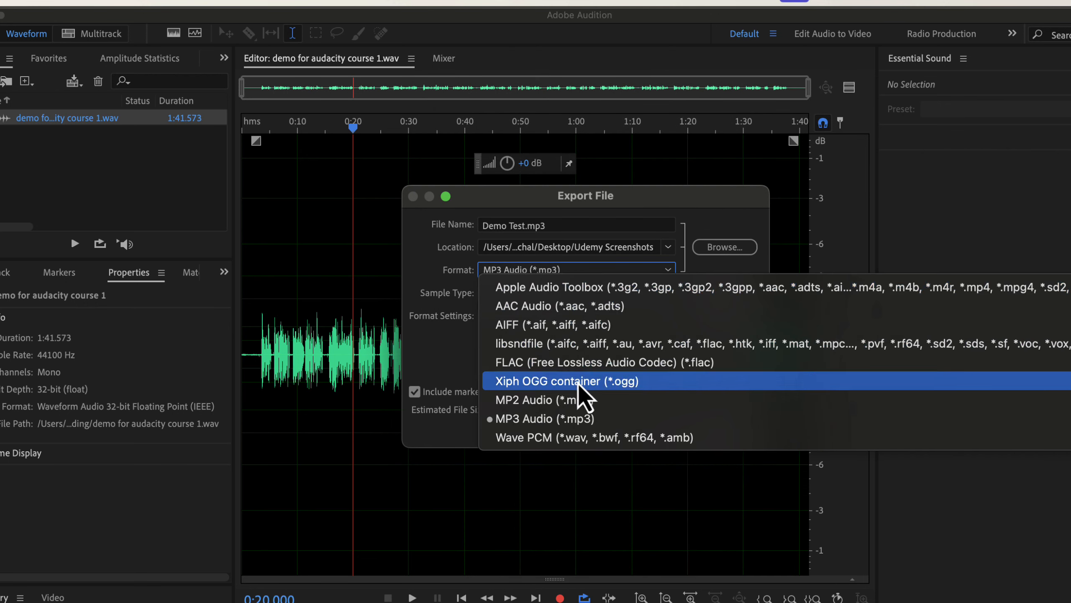
{"action": "left_click", "coordinate": [557, 438]}
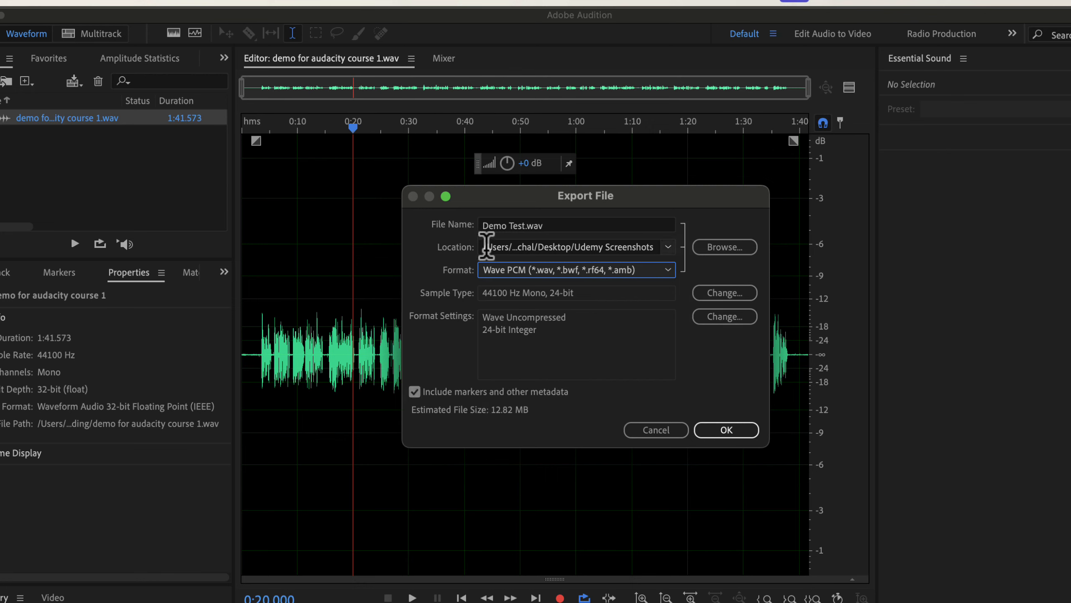
{"action": "left_click", "coordinate": [489, 231]}
{"action": "type", "text": "Auditio"}
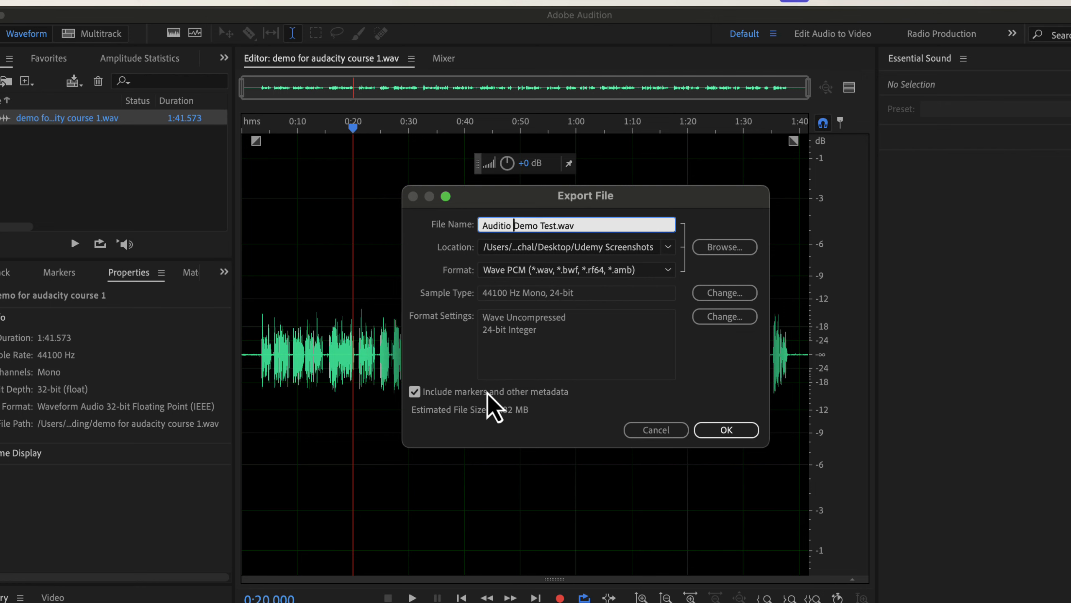
{"action": "left_click", "coordinate": [727, 434]}
Switch to Finder and check the Auditio Demo Test .wav and .pkf files in the Udemy Screenshots folder.
{"action": "key", "text": "super+Tab"}
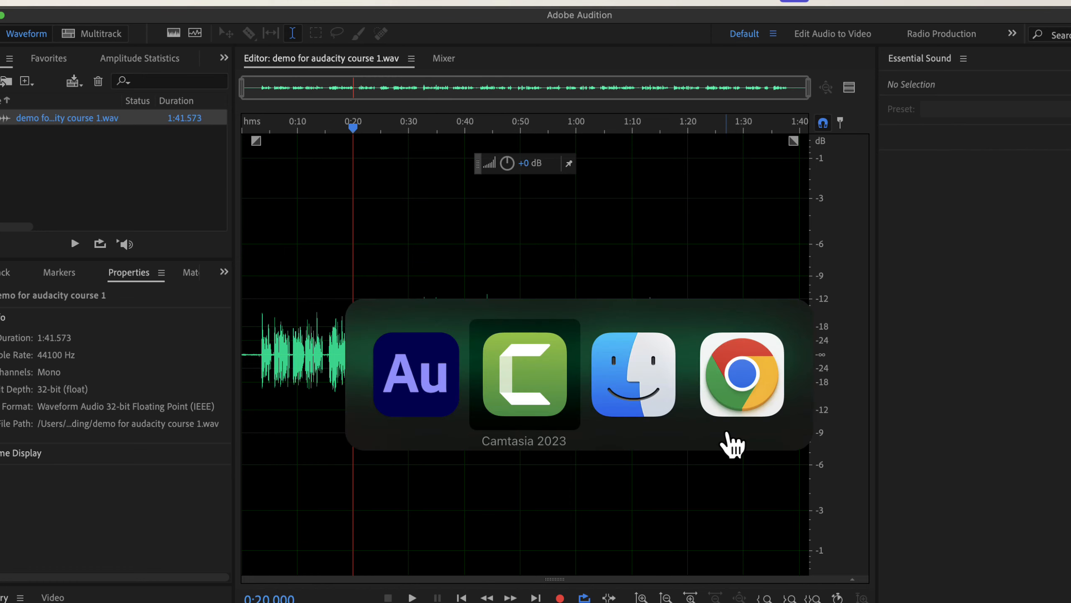
{"action": "key", "text": "super+Tab"}
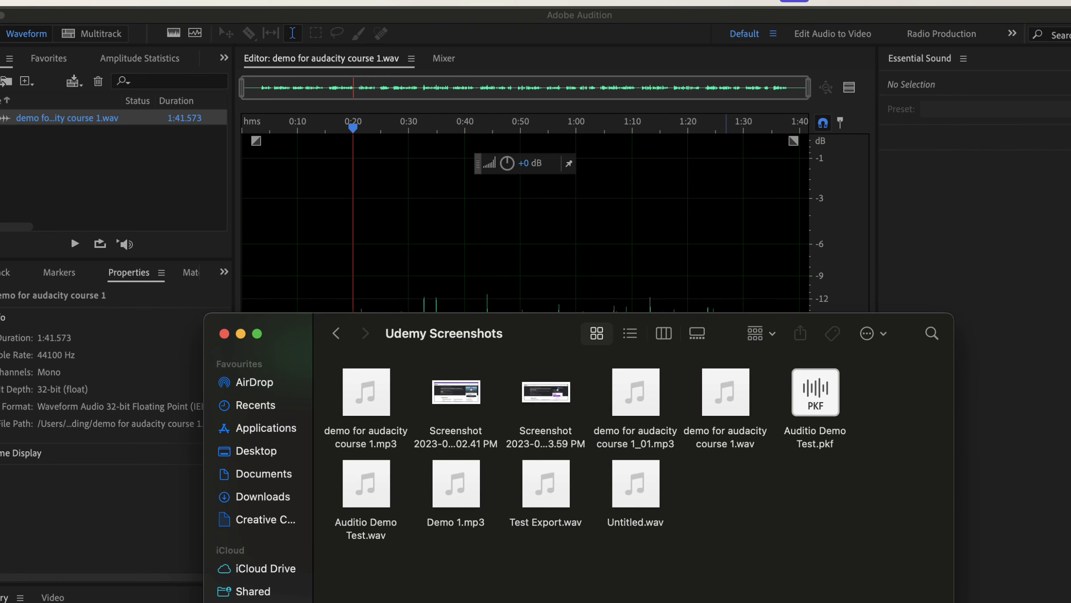
{"action": "left_click", "coordinate": [359, 530]}
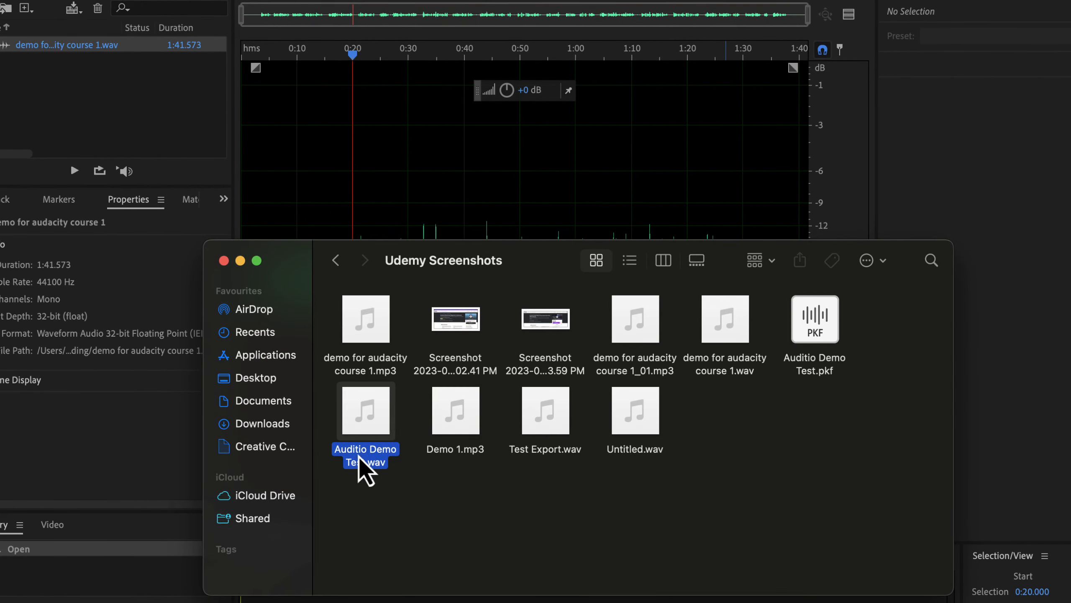
{"action": "mouse_move", "coordinate": [371, 424]}
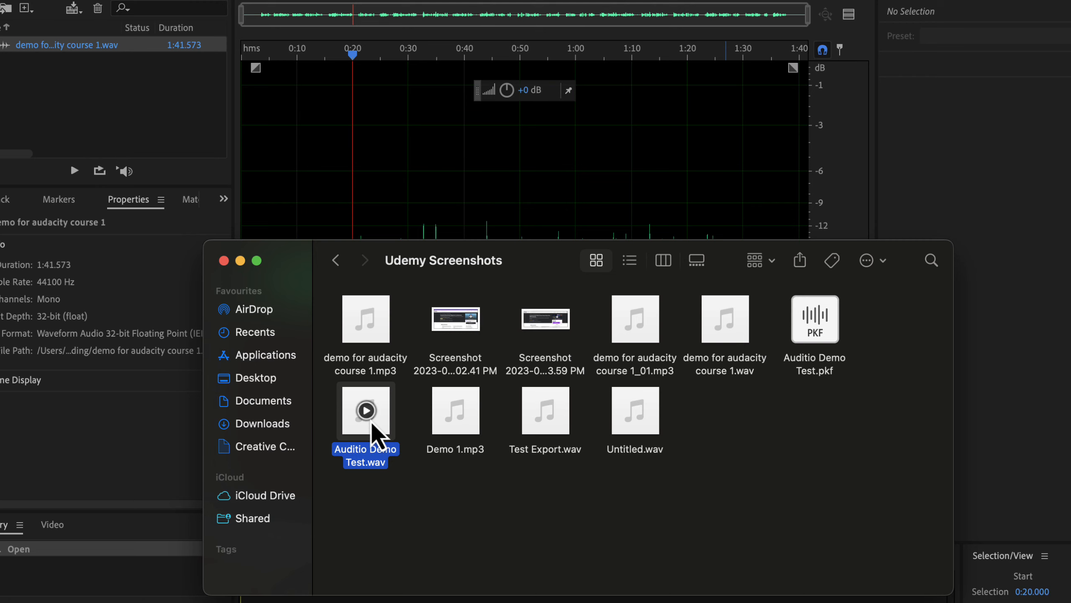
{"action": "left_click", "coordinate": [834, 365]}
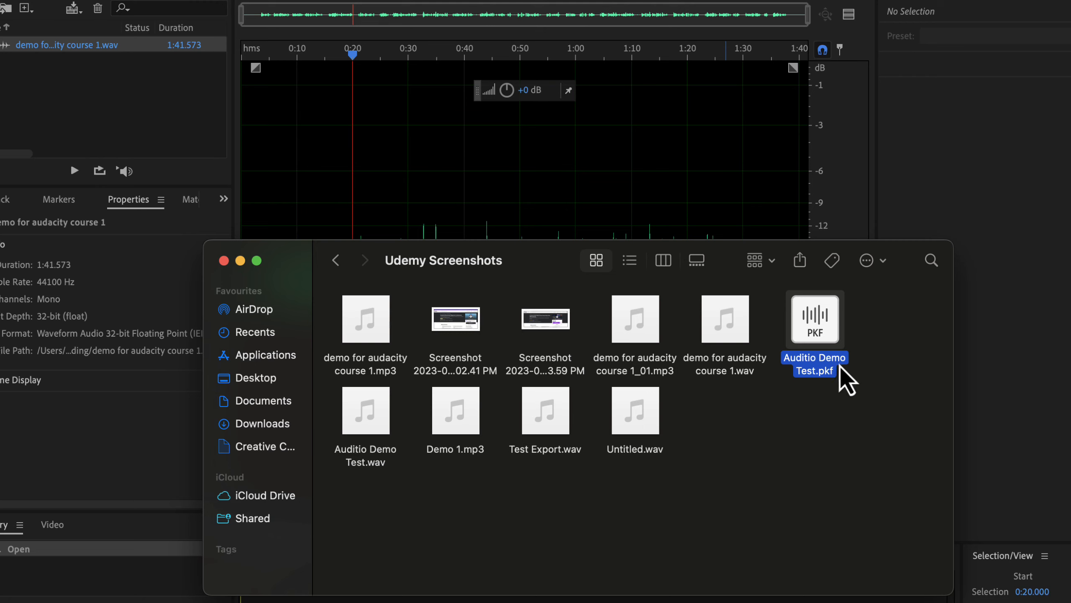
{"action": "left_click", "coordinate": [350, 464]}
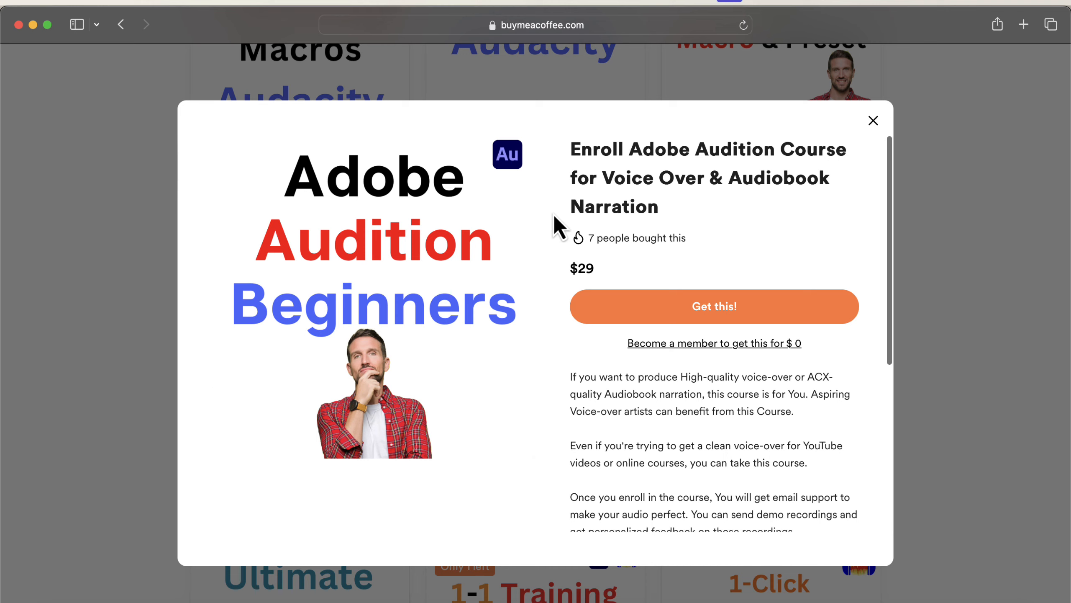
Read the Adobe Audition course description on buymeacoffee.com and open its course curriculum link.
{"action": "scroll", "coordinate": [555, 216], "scroll_direction": "down", "scroll_amount": 5}
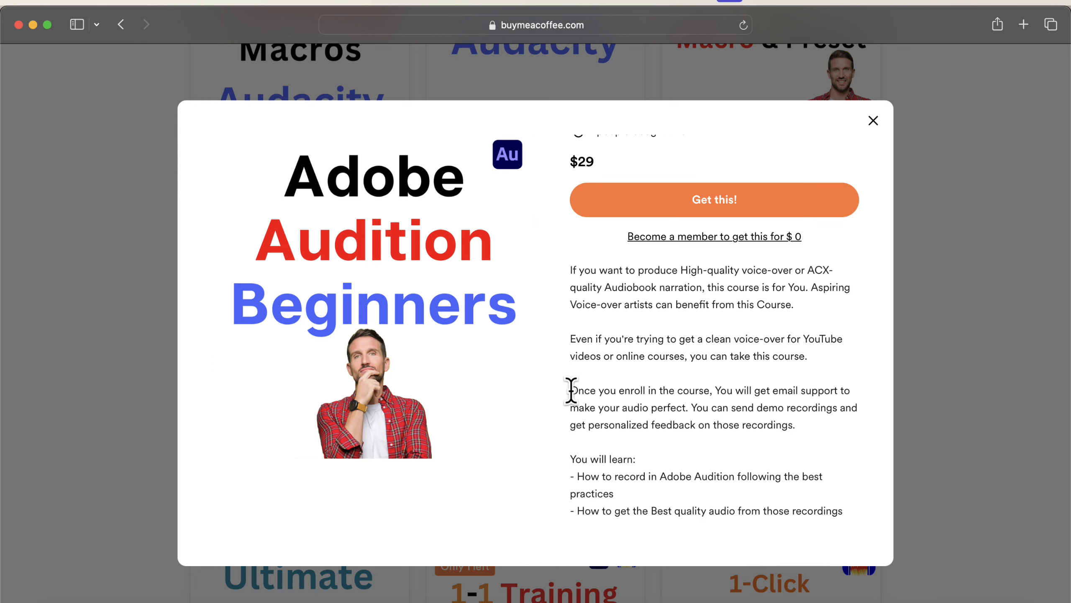
{"action": "scroll", "coordinate": [572, 391], "scroll_direction": "down", "scroll_amount": 6}
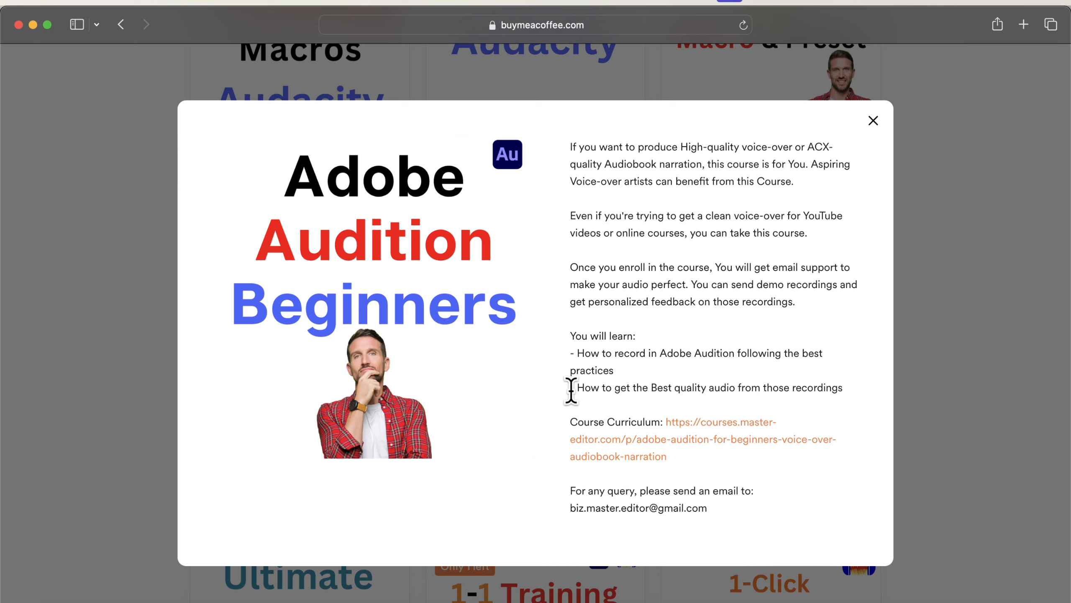
{"action": "left_click", "coordinate": [672, 446]}
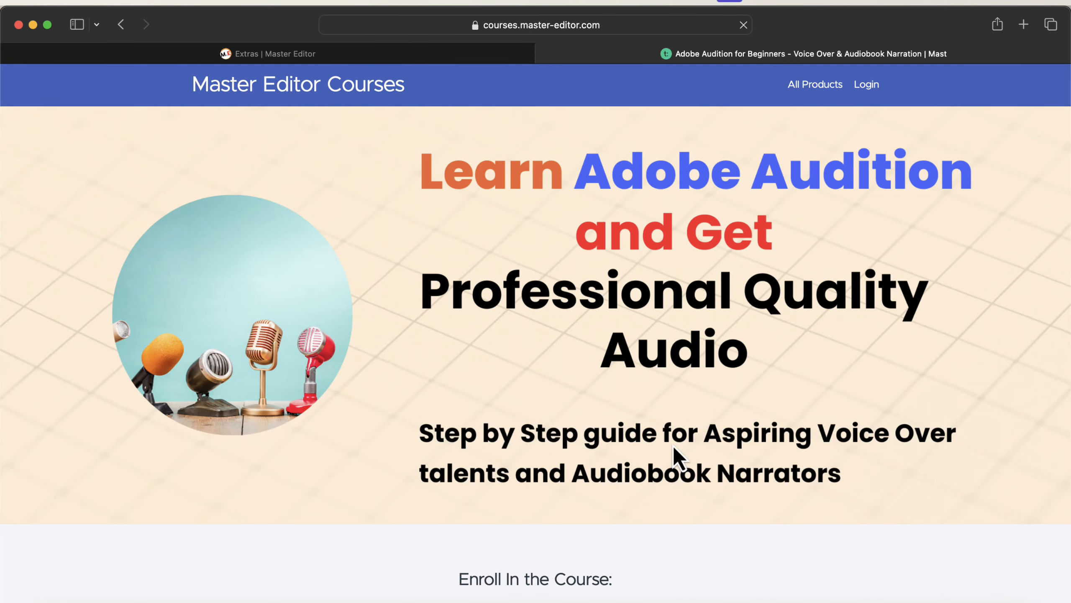
Look through the lessons in the course curriculum and open the enrolment link below it.
{"action": "scroll", "coordinate": [673, 446], "scroll_direction": "down", "scroll_amount": 6}
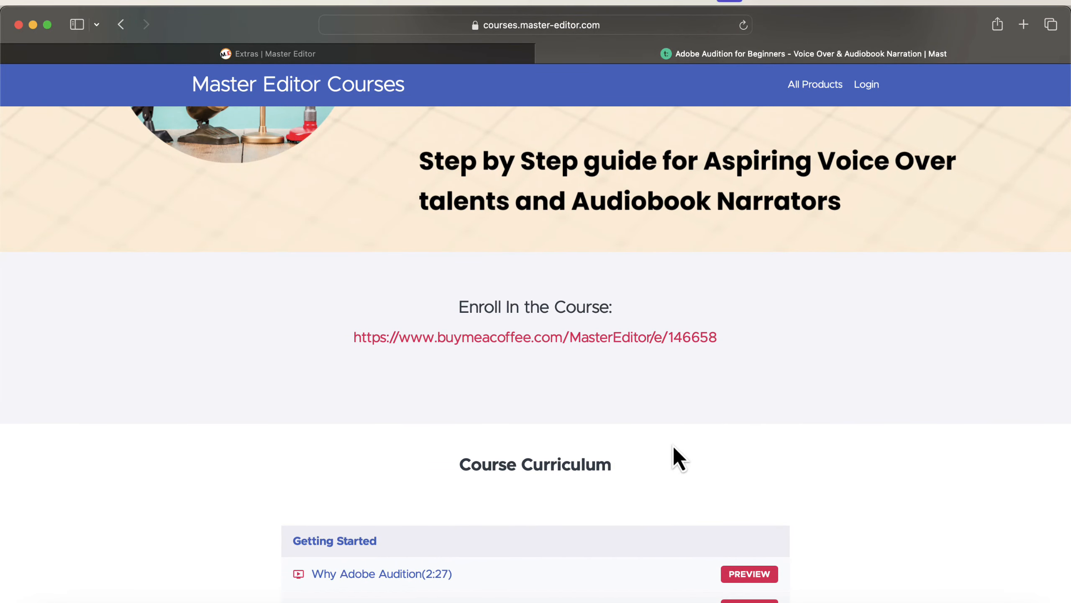
{"action": "scroll", "coordinate": [673, 446], "scroll_direction": "down", "scroll_amount": 10}
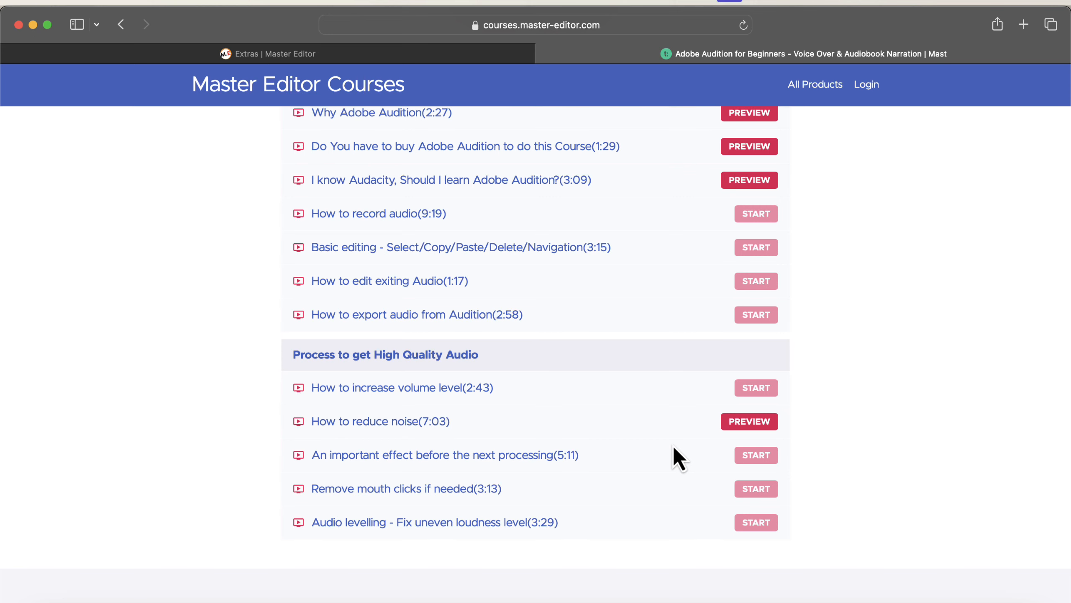
{"action": "scroll", "coordinate": [674, 448], "scroll_direction": "down", "scroll_amount": 6}
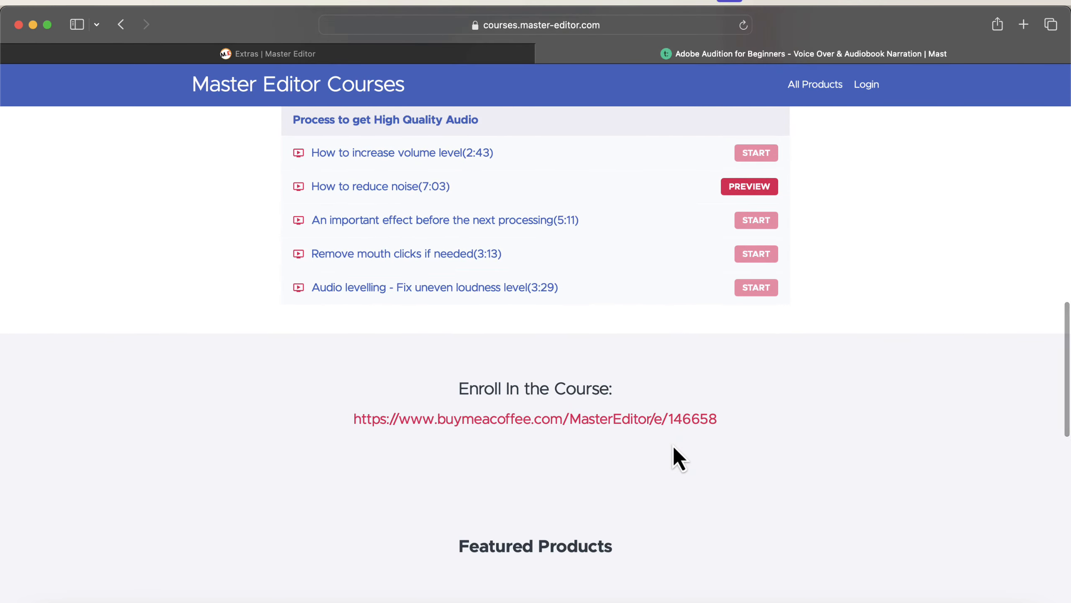
{"action": "left_click", "coordinate": [671, 424]}
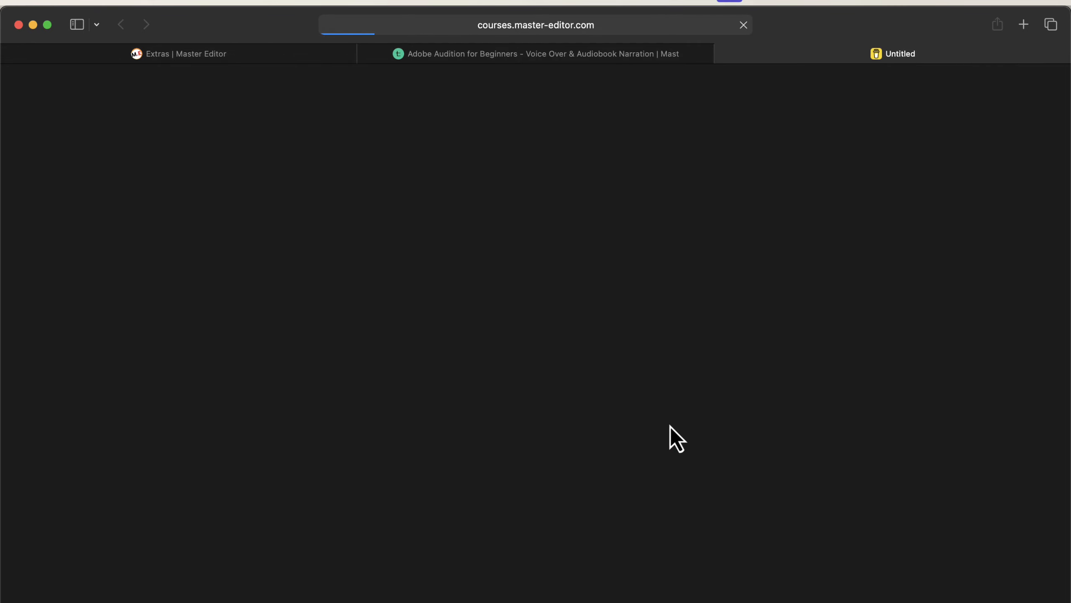